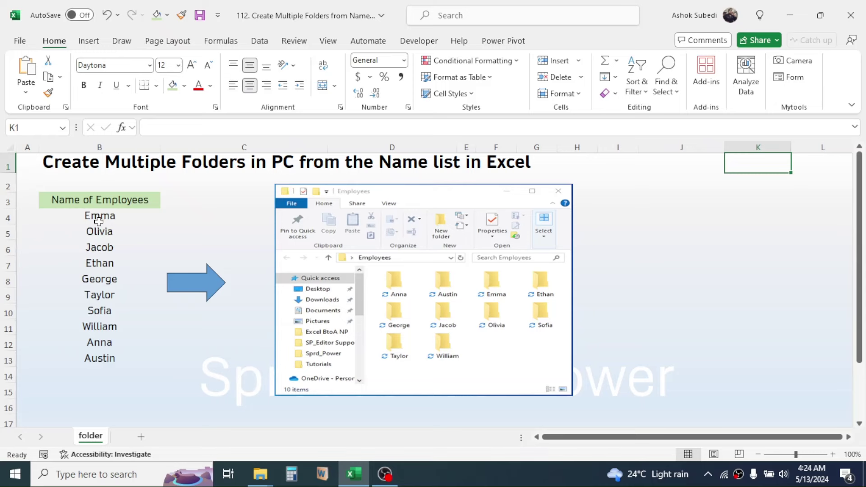
# - Shift the Explorer screenshot and blue arrow right, away from the employee name list
pyautogui.moveTo(99, 215); pyautogui.dragTo(99, 358)
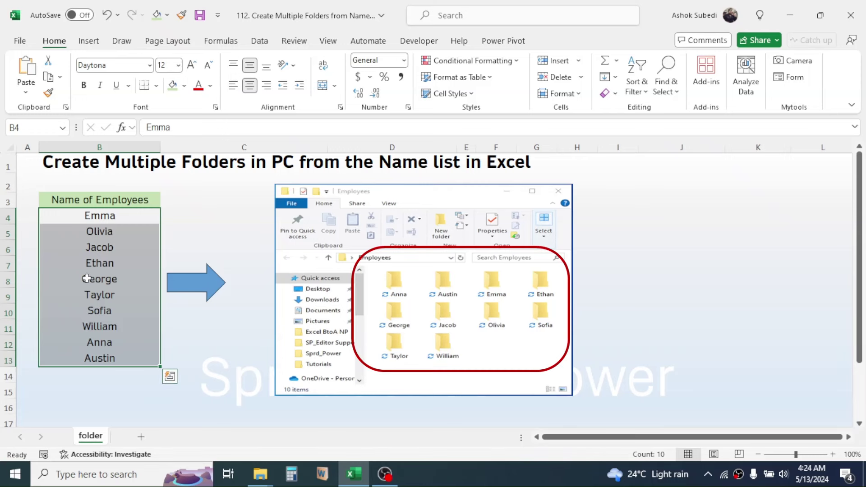
pyautogui.moveTo(399, 188); pyautogui.dragTo(561, 187)
pyautogui.click(207, 281)
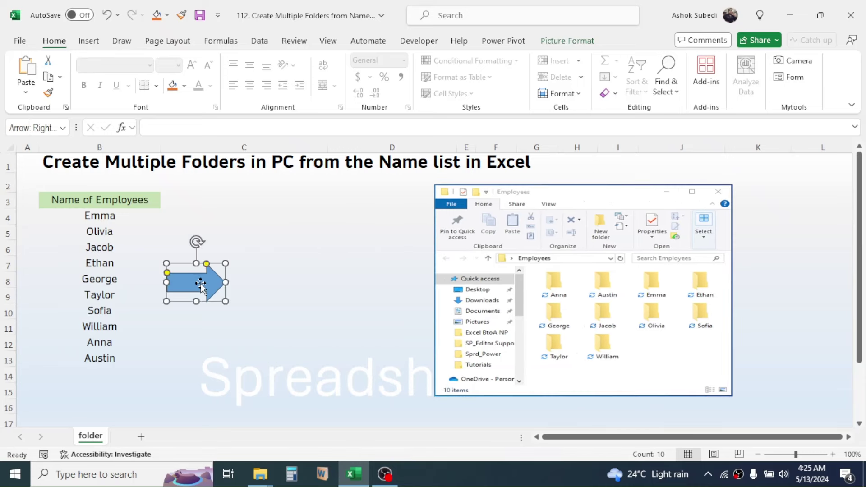
pyautogui.moveTo(204, 286); pyautogui.dragTo(368, 282)
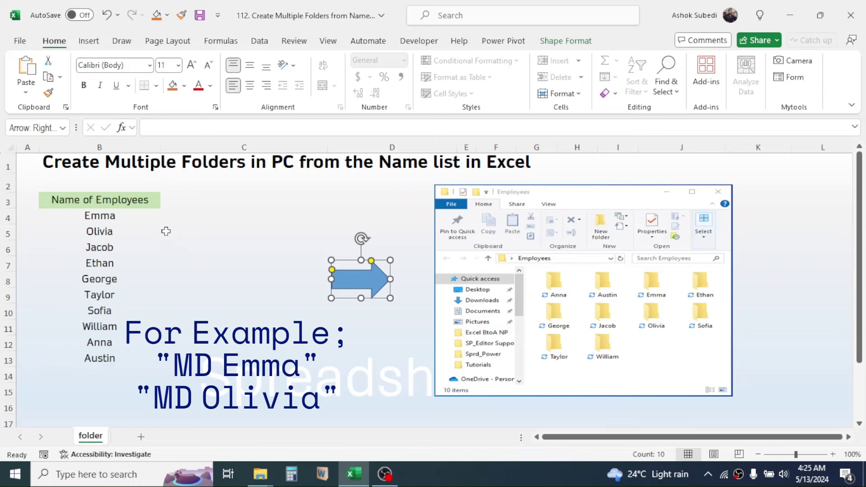
# - Fill C4:C13 with ="MD "&B4 commands, MD Emma to MD Austin, then minimize Excel
pyautogui.click(180, 215)
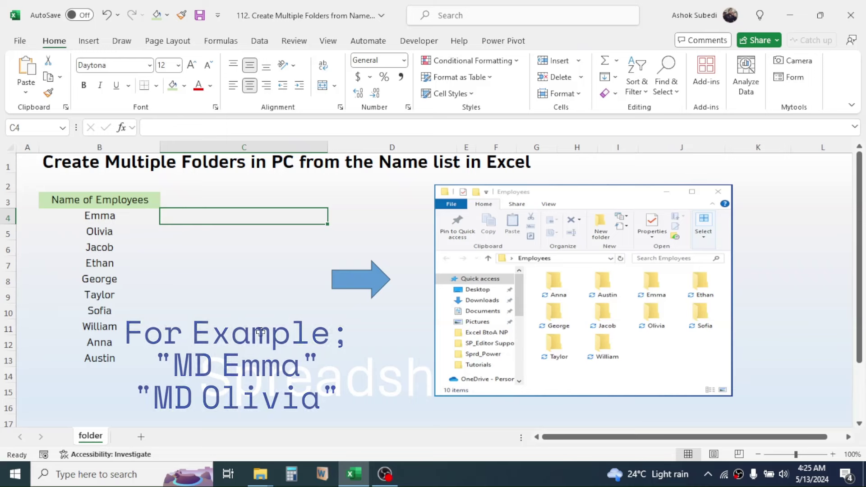
pyautogui.write('=')
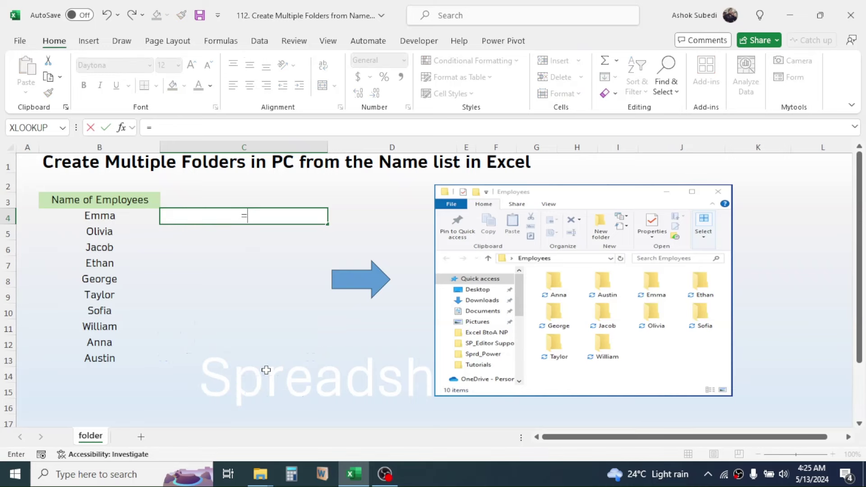
pyautogui.write('"M')
pyautogui.write('D')
pyautogui.write(' "')
pyautogui.write('&')
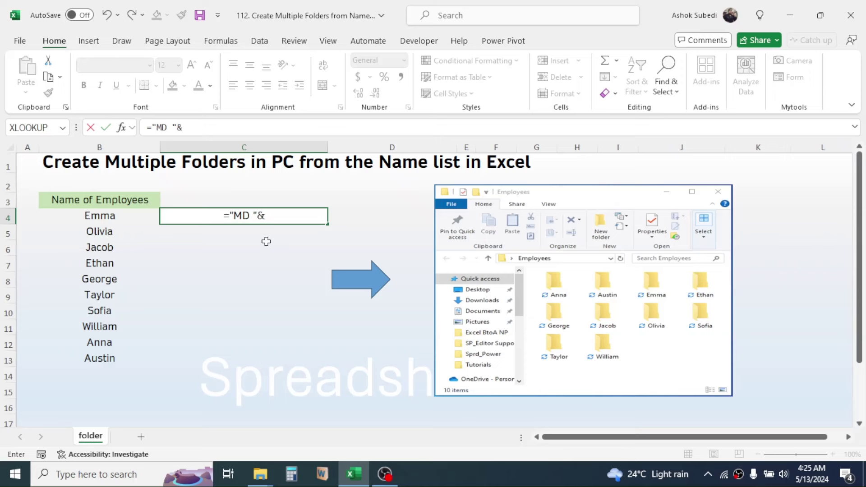
pyautogui.click(101, 218)
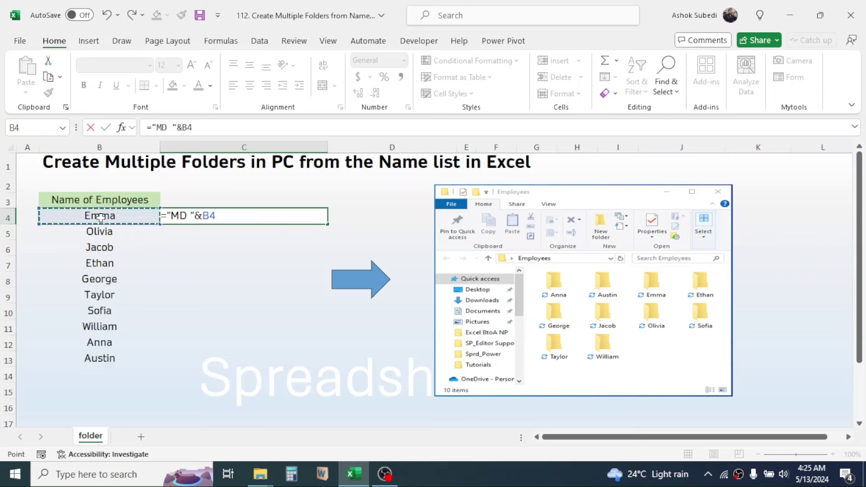
pyautogui.press('Return')
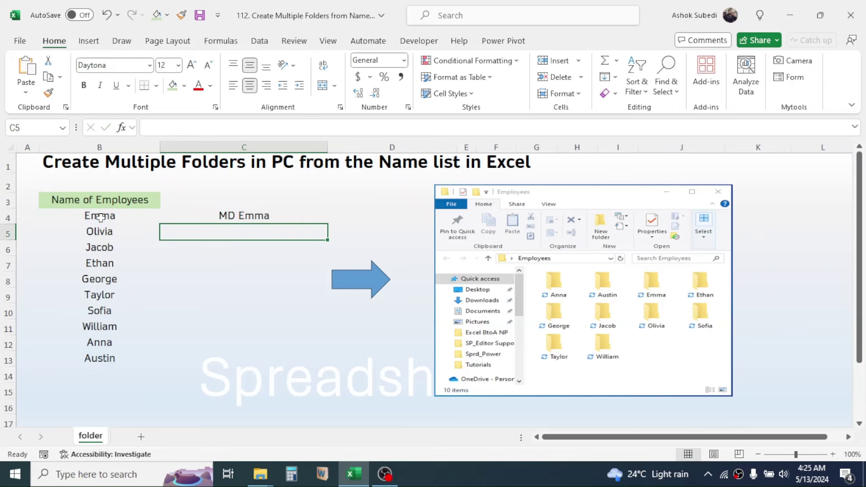
pyautogui.click(228, 216)
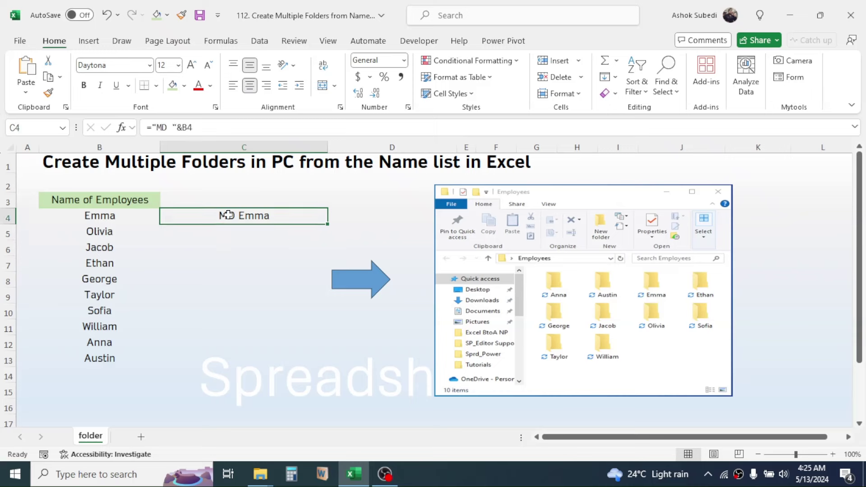
pyautogui.moveTo(328, 224); pyautogui.dragTo(317, 367)
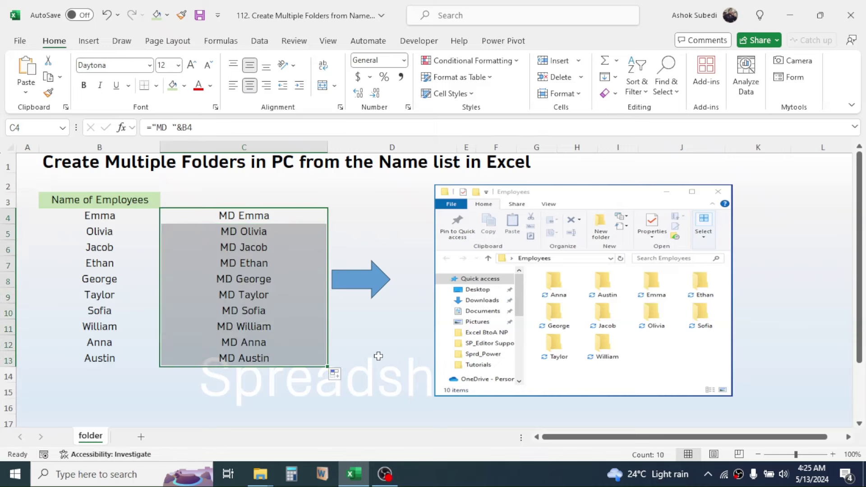
pyautogui.click(790, 15)
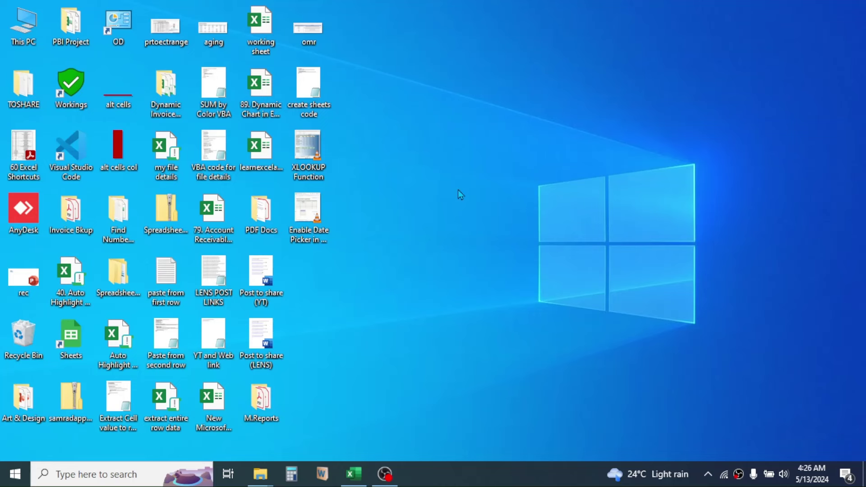
# - Create an 'Employee Daa' folder on the desktop and open it maximized
pyautogui.rightClick(432, 128)
pyautogui.moveTo(467, 275)
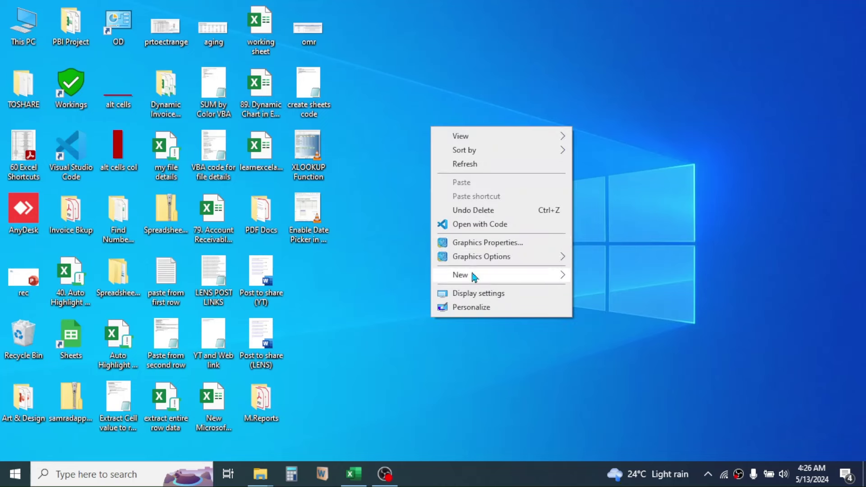
pyautogui.press('Right')
pyautogui.press('Return')
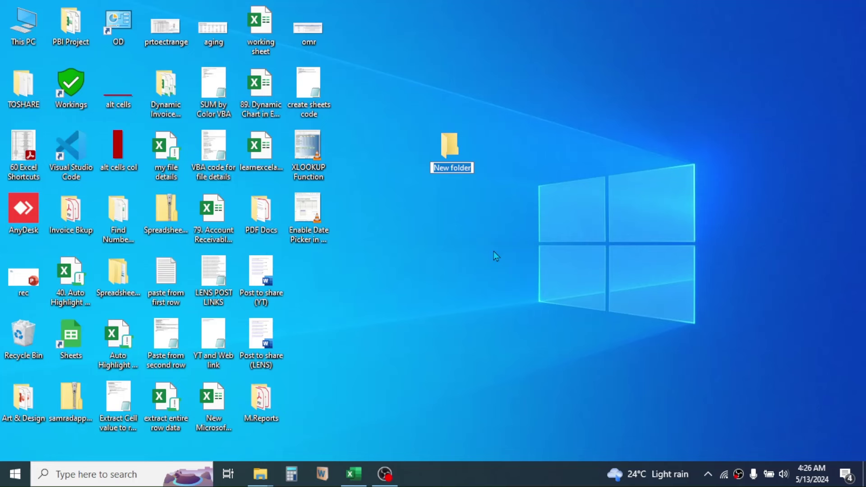
pyautogui.write('Em')
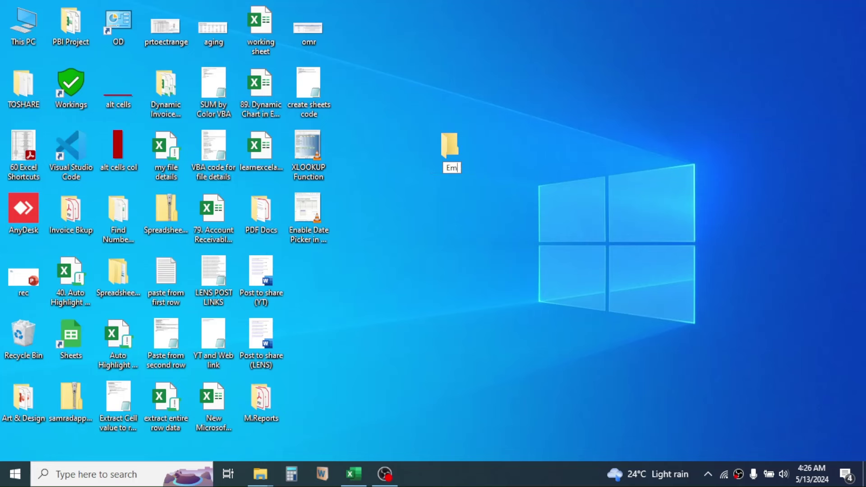
pyautogui.write('ployee D')
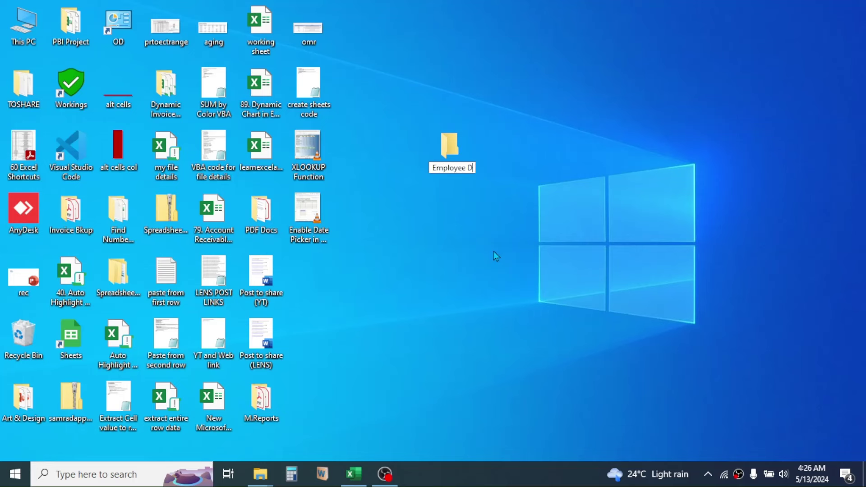
pyautogui.write('aa')
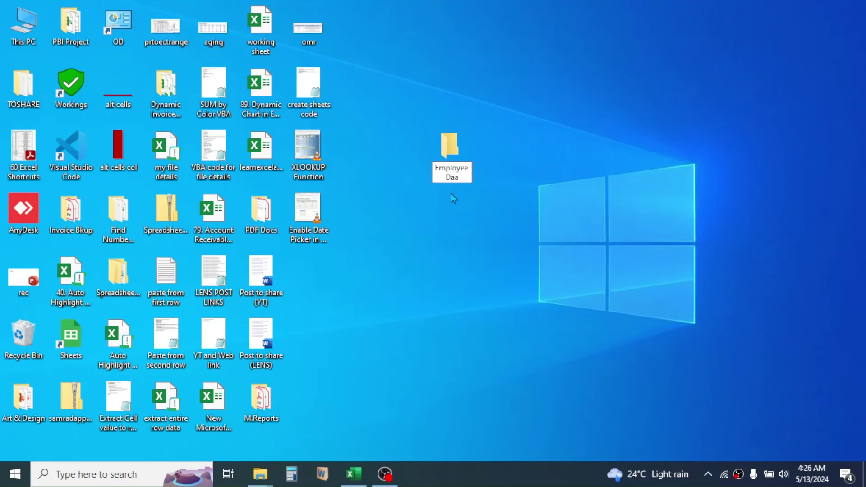
pyautogui.press('Return')
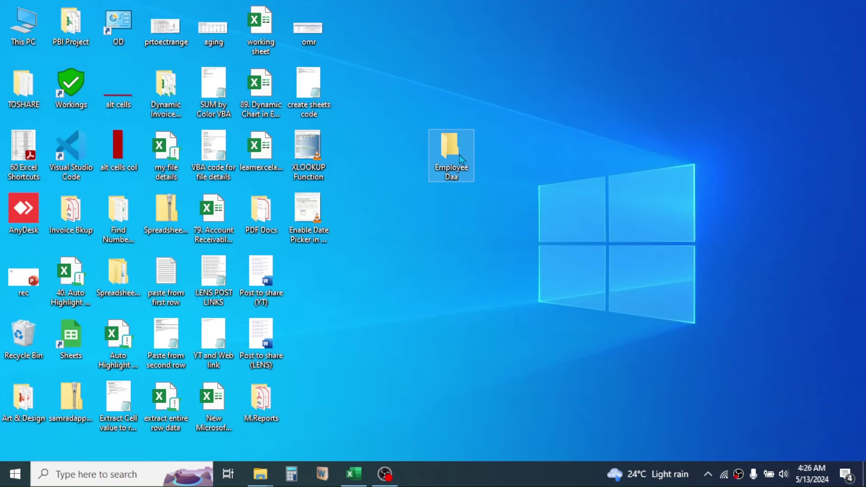
pyautogui.doubleClick(460, 157)
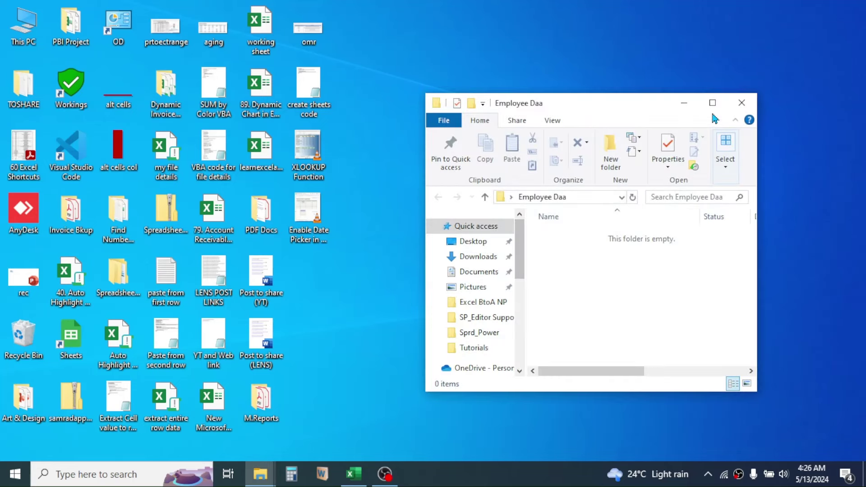
pyautogui.click(713, 101)
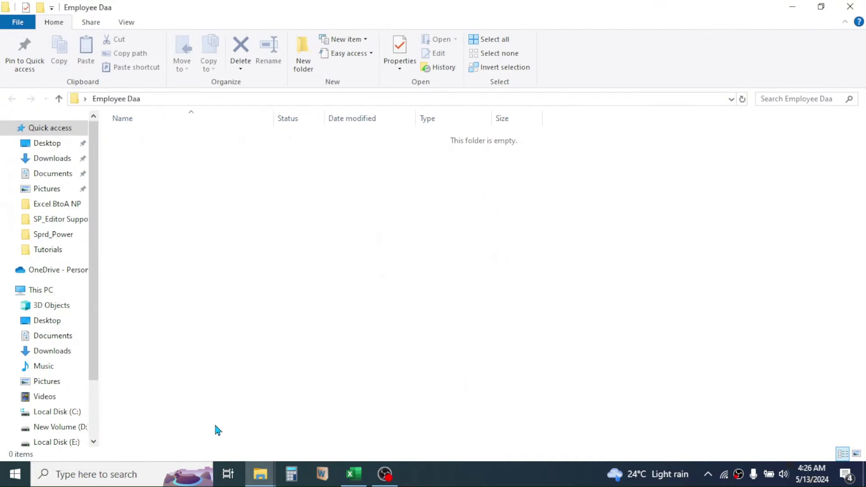
# - Launch Notepad from taskbar search and switch back to the Excel workbook
pyautogui.click(102, 474)
pyautogui.write('n')
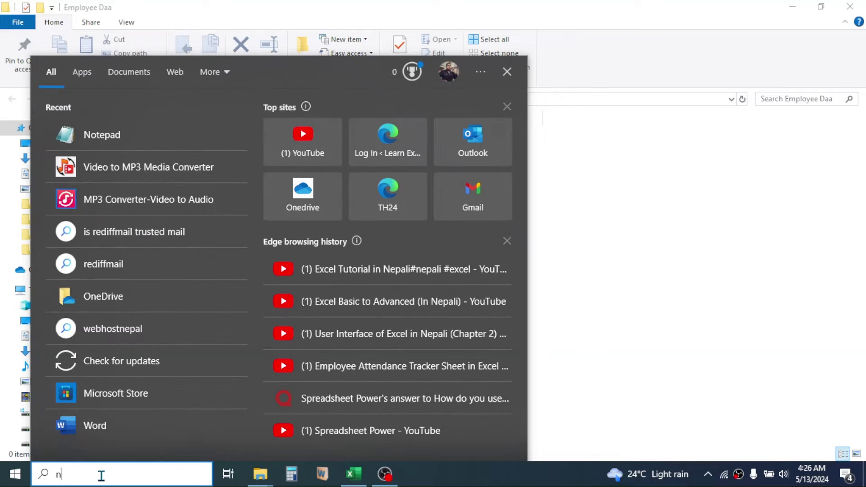
pyautogui.write('ote')
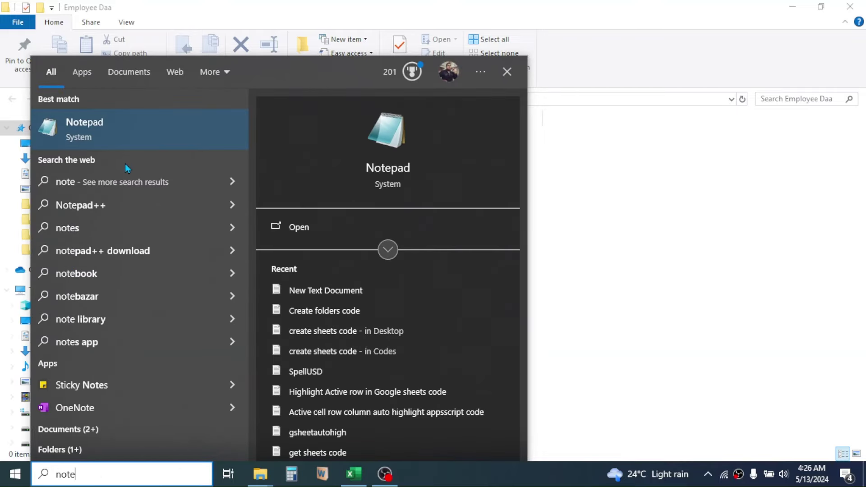
pyautogui.click(95, 132)
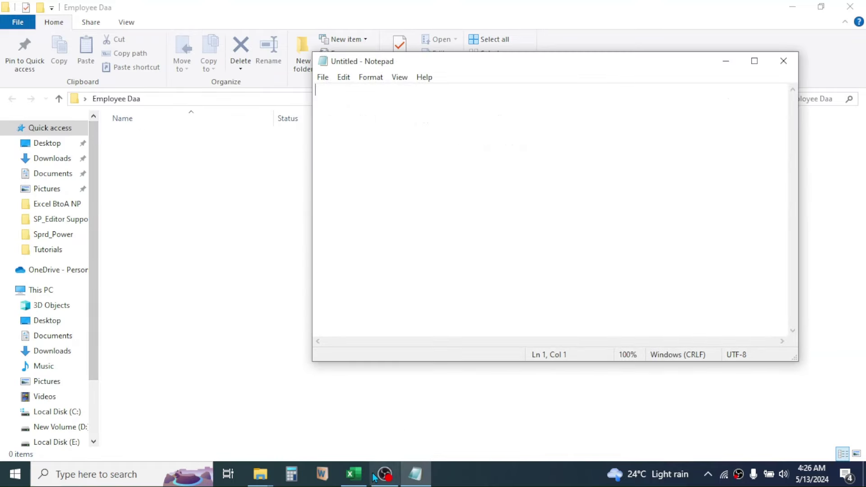
pyautogui.click(355, 474)
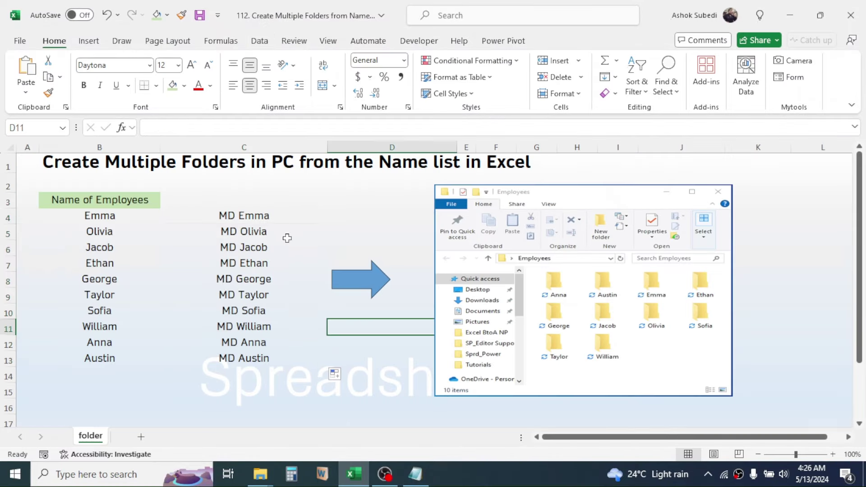
# - Copy the ten MD commands in C4:C13 and paste them into Notepad
pyautogui.moveTo(271, 216); pyautogui.dragTo(318, 359)
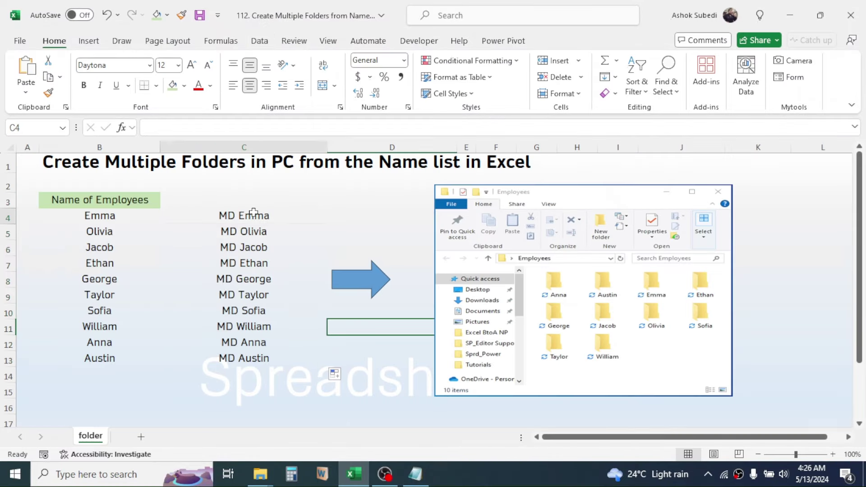
pyautogui.rightClick(239, 275)
pyautogui.click(260, 47)
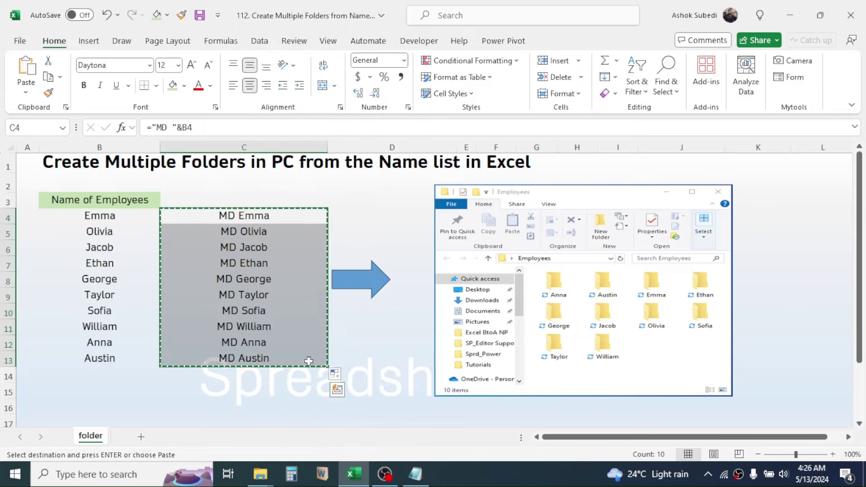
pyautogui.click(415, 474)
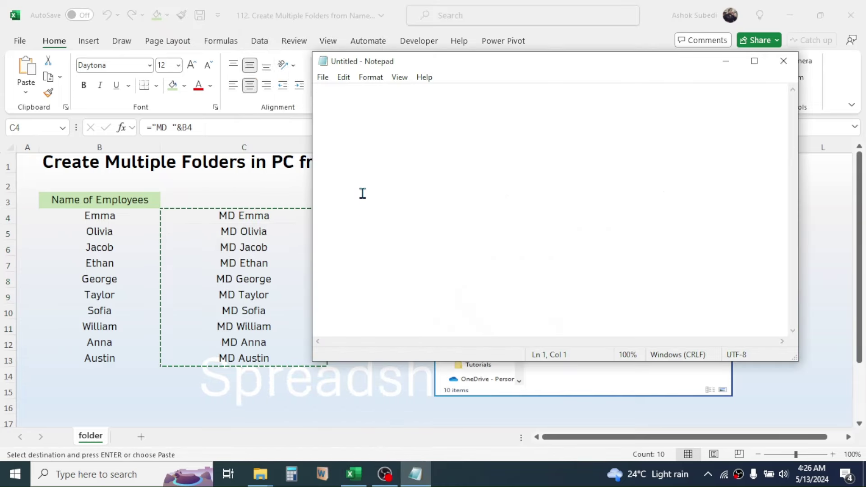
pyautogui.rightClick(341, 104)
pyautogui.click(374, 161)
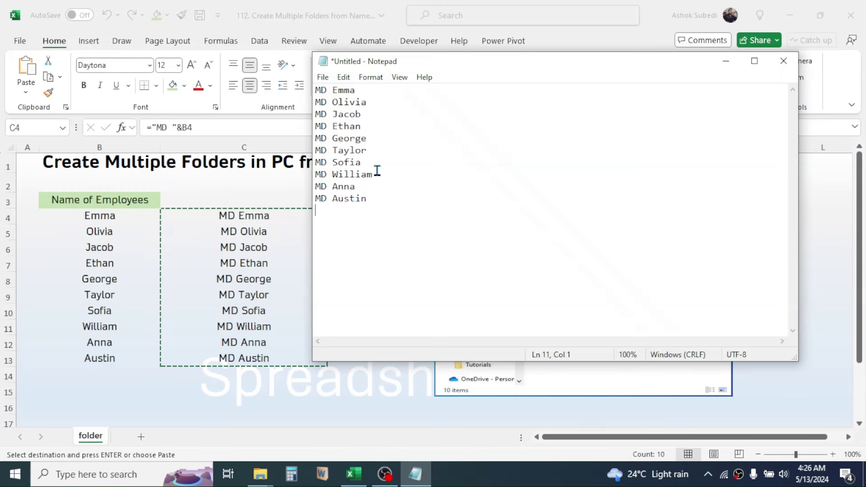
# - Save the note as A.bat in Desktop > Employee Daa
pyautogui.click(323, 77)
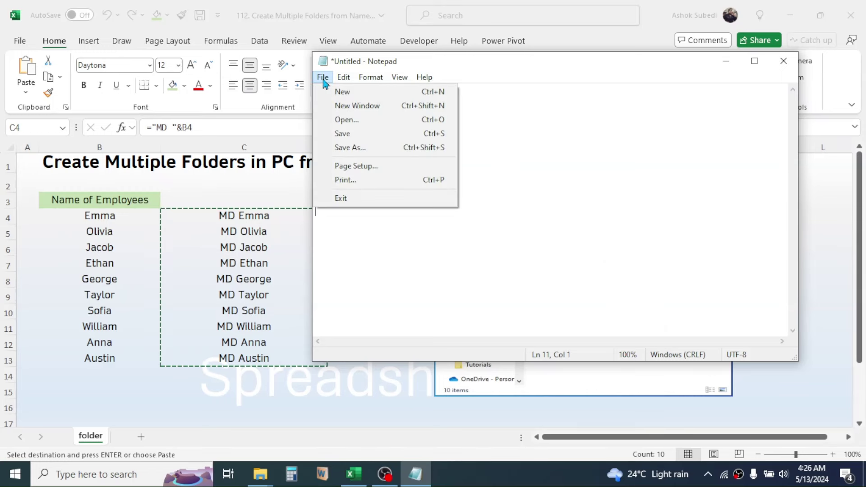
pyautogui.click(358, 150)
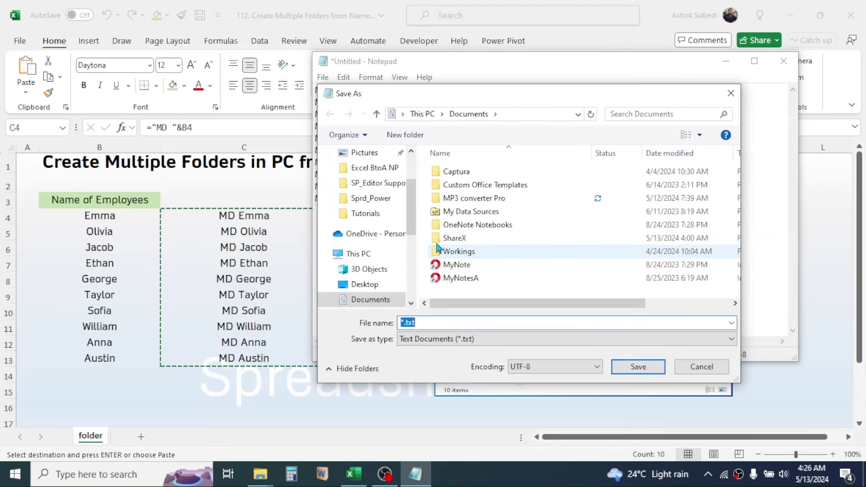
pyautogui.scroll(2, 413, 216)
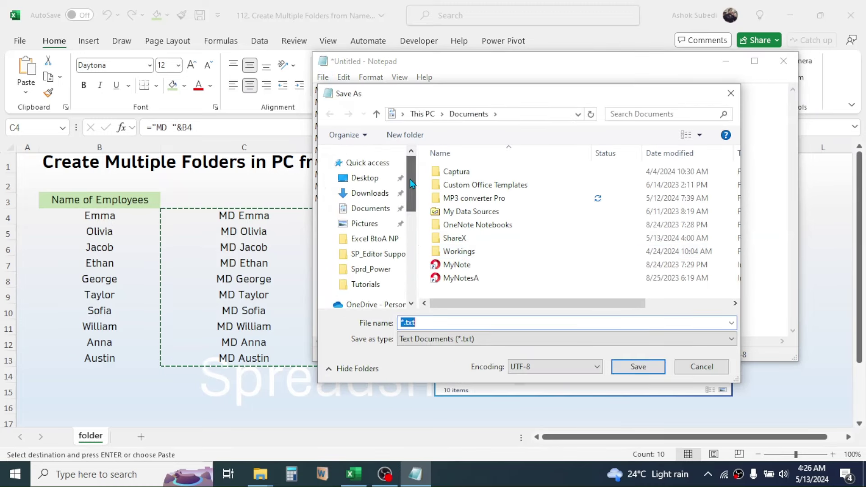
pyautogui.click(366, 178)
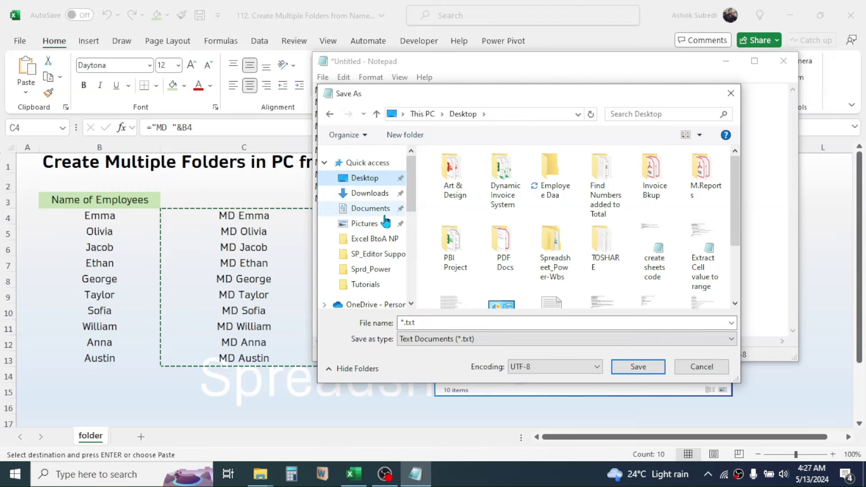
pyautogui.doubleClick(550, 178)
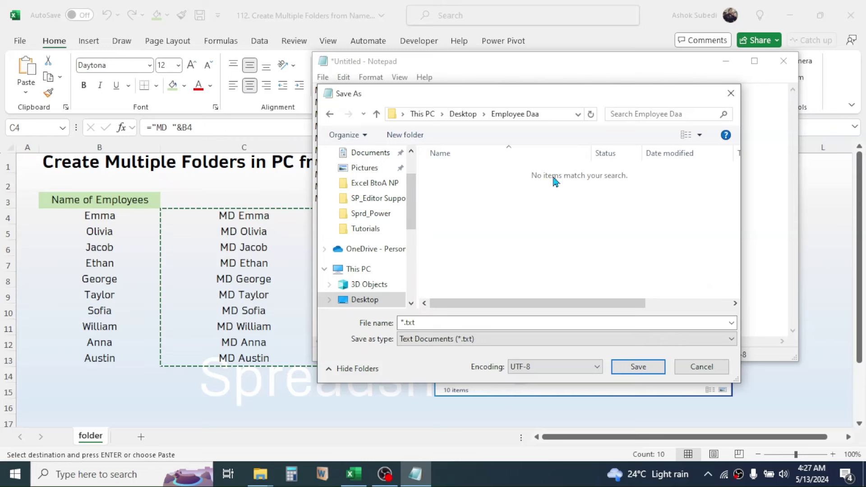
pyautogui.click(422, 324)
pyautogui.hotkey('ctrl', 'a')
pyautogui.press('BackSpace')
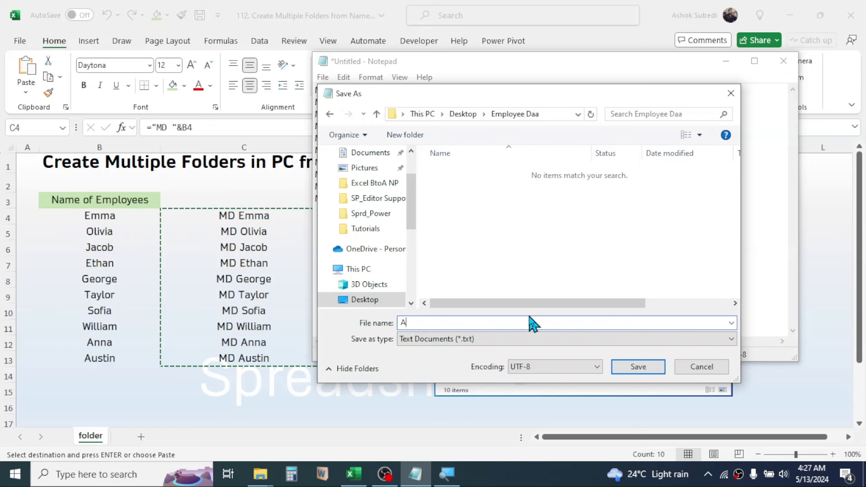
pyautogui.write('.')
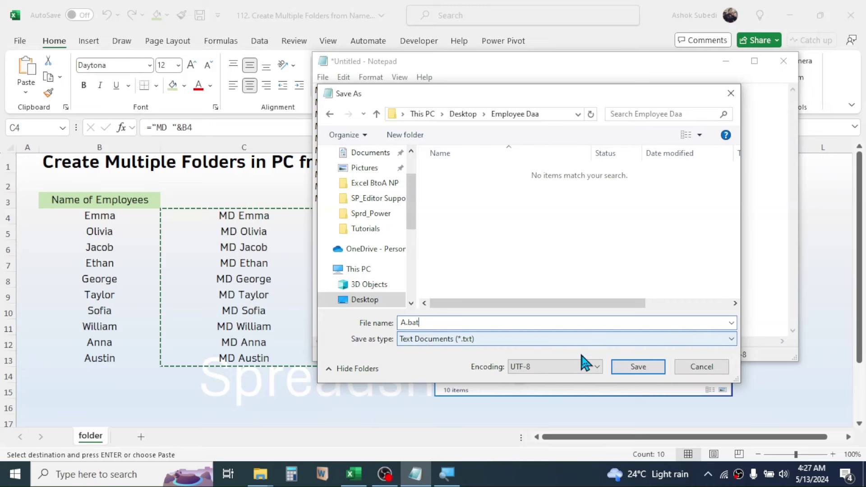
pyautogui.click(641, 371)
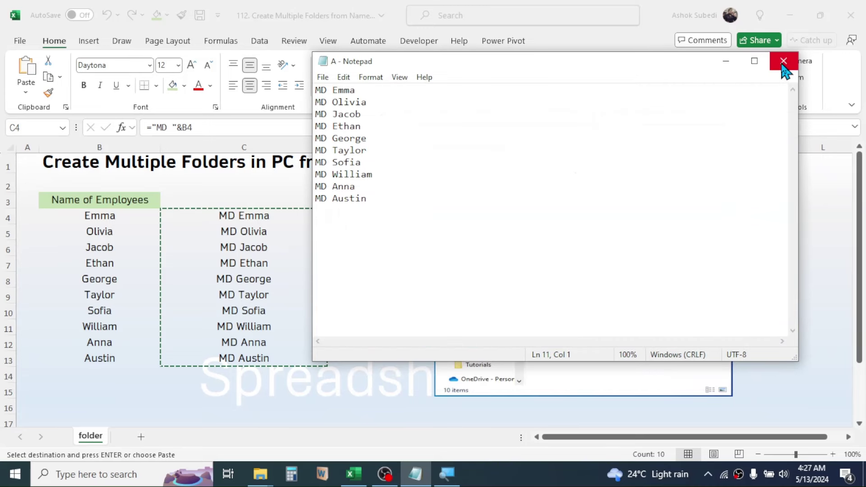
# - Close Notepad and show the Employee Daa folder contents as medium icons
pyautogui.click(783, 62)
pyautogui.click(789, 15)
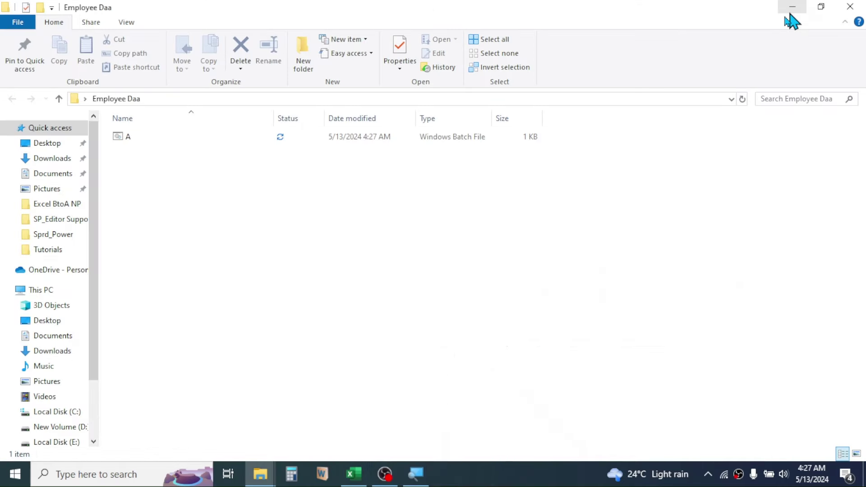
pyautogui.rightClick(209, 210)
pyautogui.moveTo(242, 232)
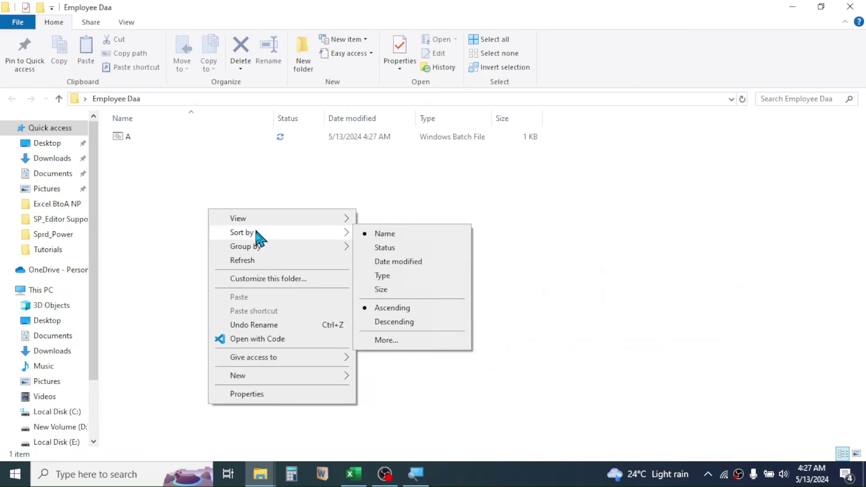
pyautogui.click(395, 247)
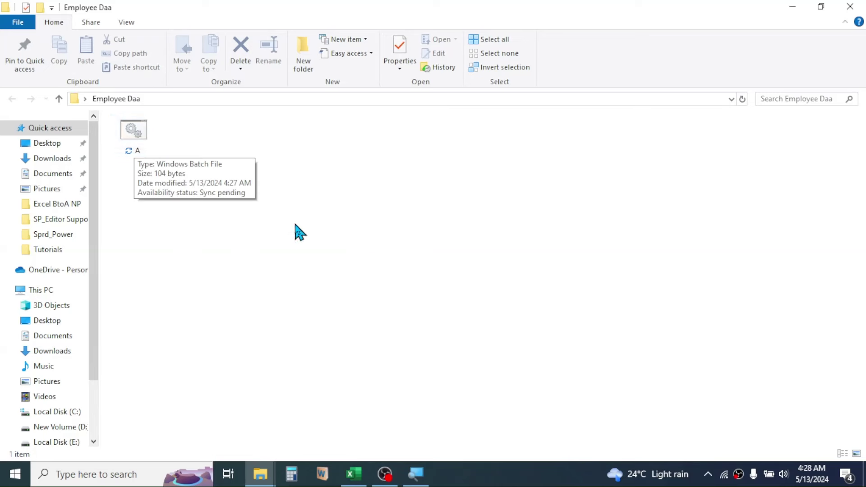
# - Run A.bat to create the ten employee folders, then delete A.bat
pyautogui.doubleClick(140, 145)
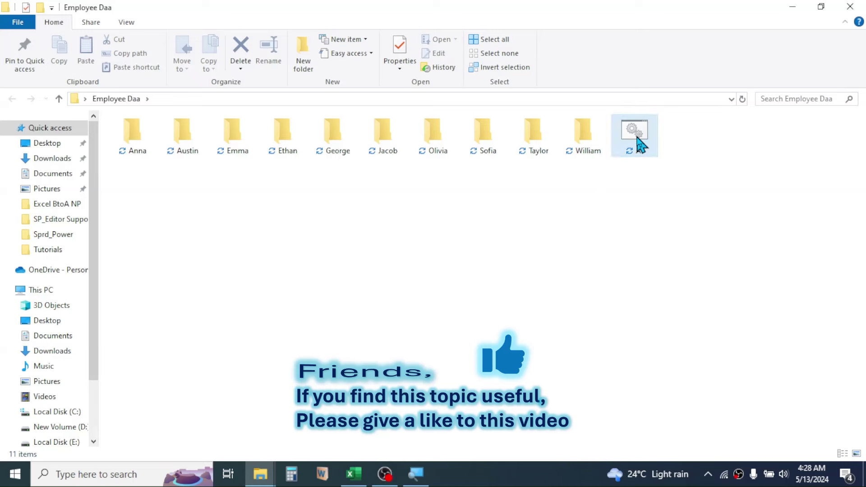
pyautogui.click(637, 143)
pyautogui.press('Delete')
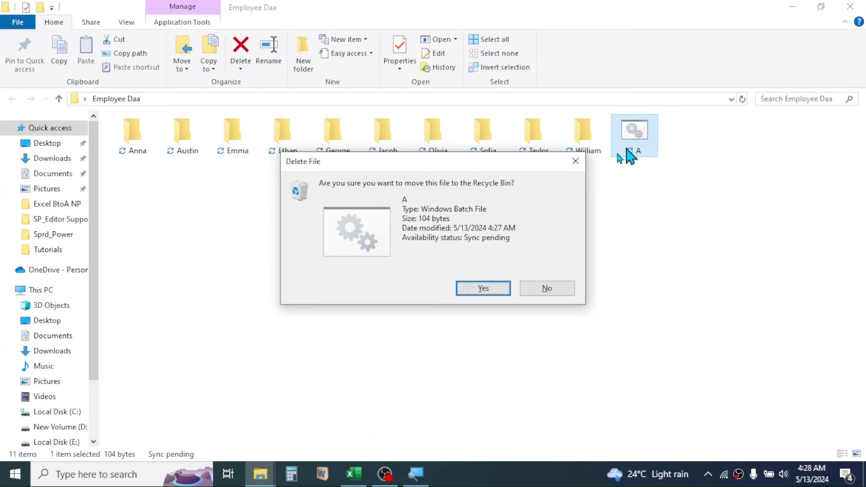
pyautogui.click(474, 291)
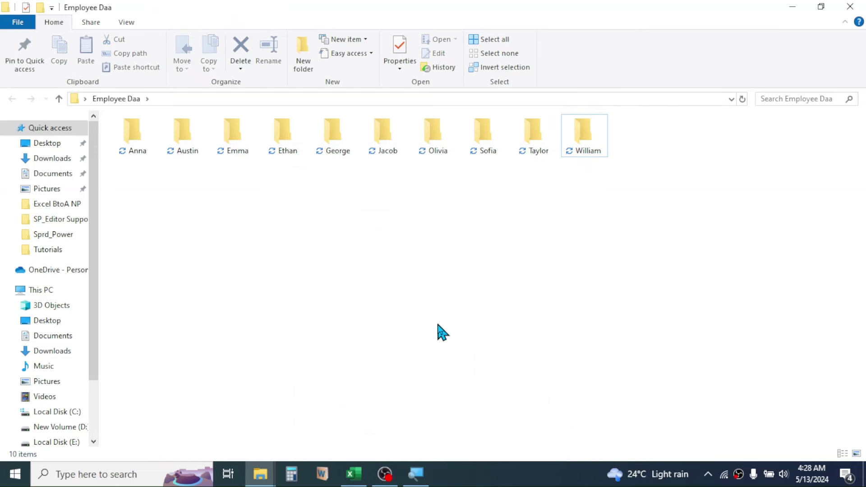